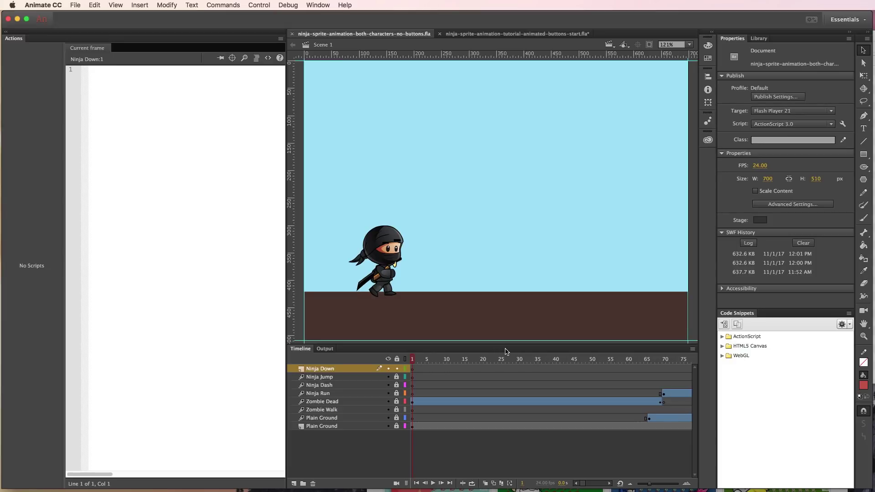
# Browse the ActionScript and HTML5 Canvas code snippets, then test-play the ninja-versus-zombie animation and close it.
pyautogui.click(723, 337)
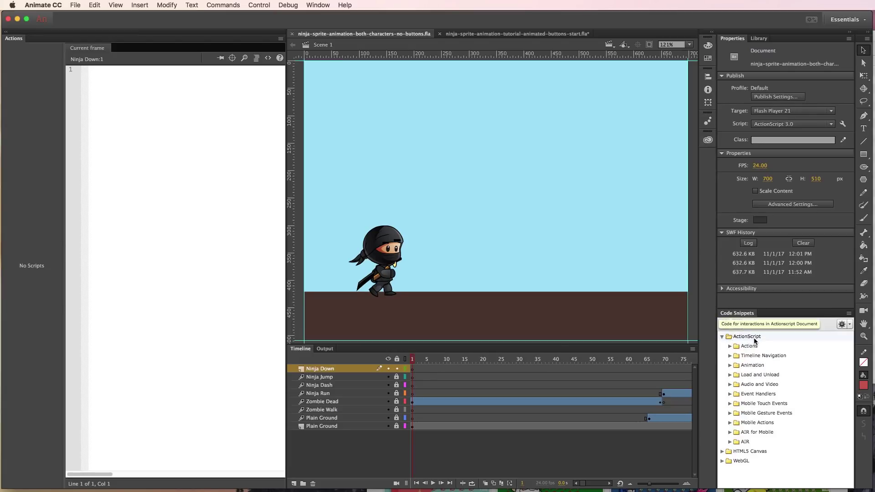
pyautogui.click(723, 337)
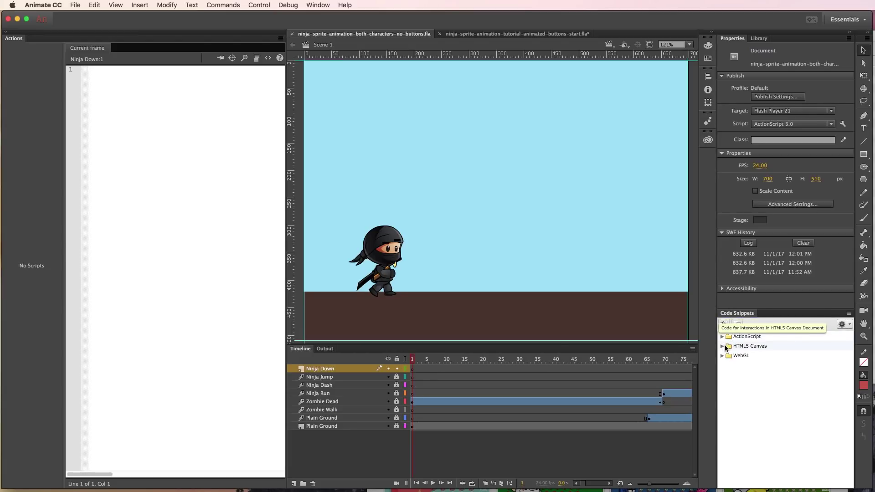
pyautogui.click(724, 347)
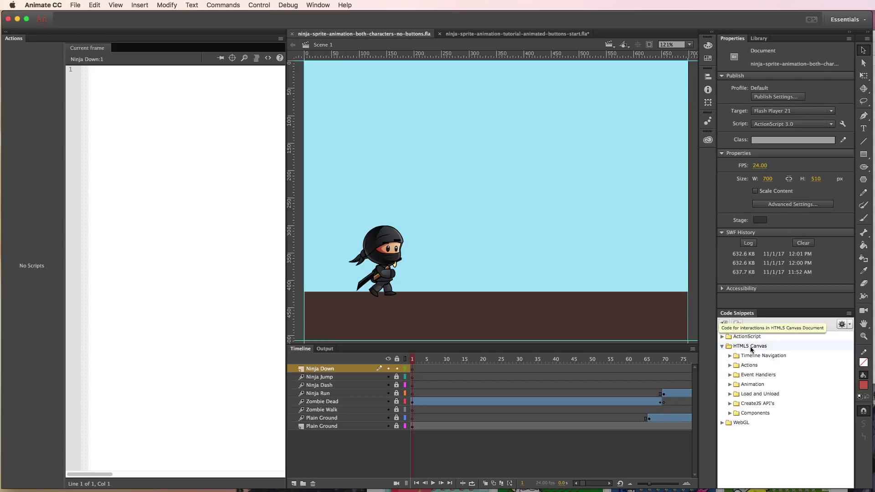
pyautogui.click(731, 356)
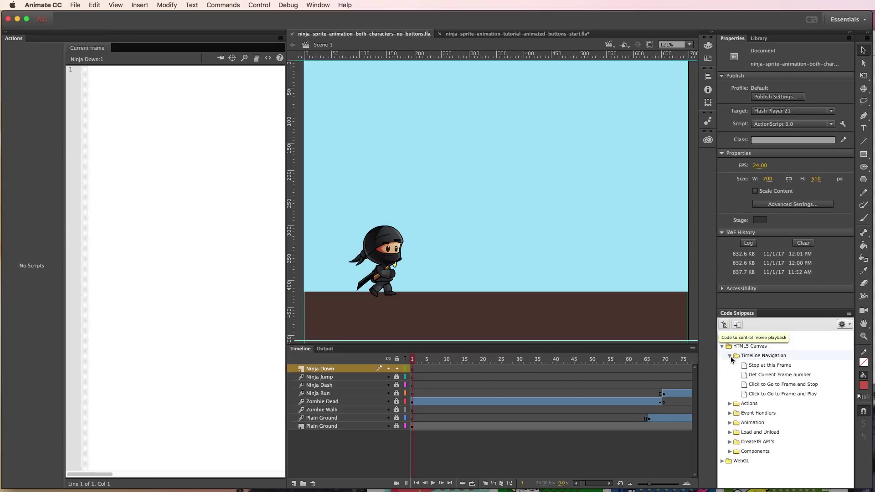
pyautogui.click(730, 357)
pyautogui.click(731, 366)
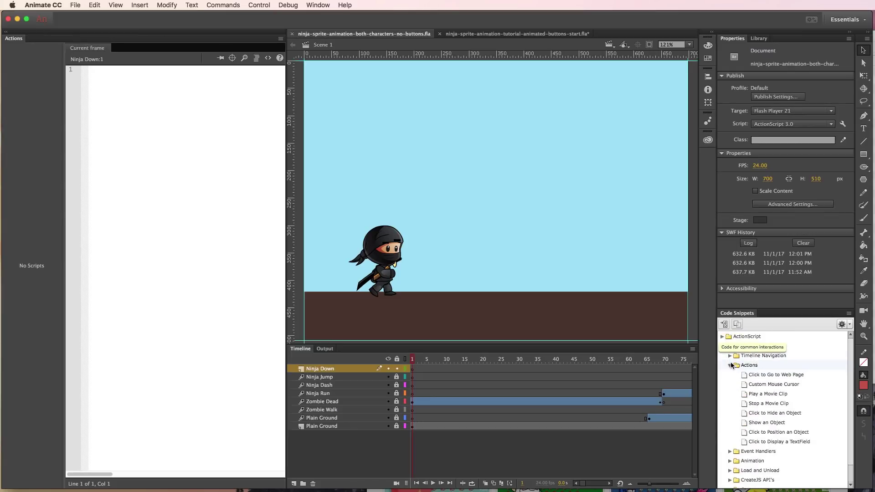
pyautogui.click(730, 366)
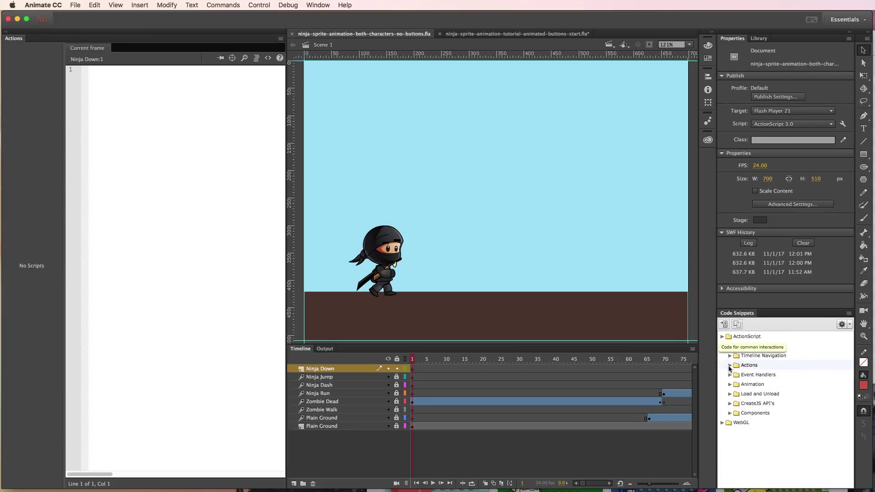
pyautogui.click(730, 365)
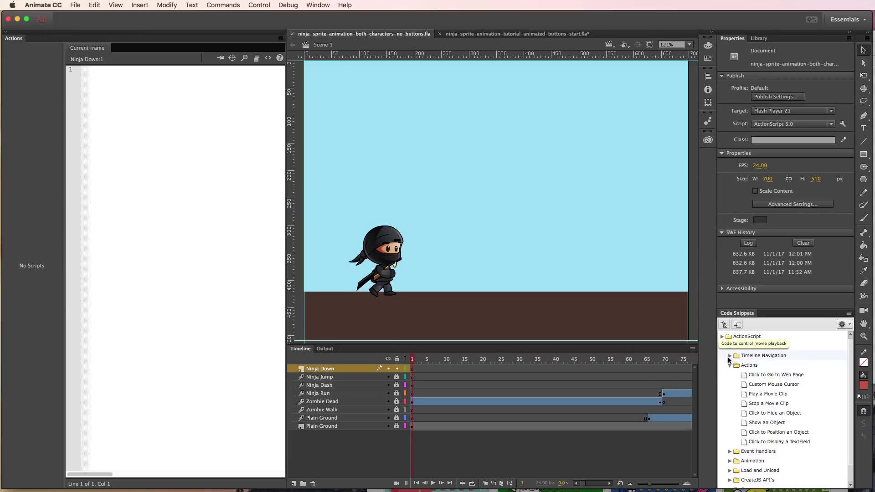
pyautogui.click(730, 366)
pyautogui.click(722, 347)
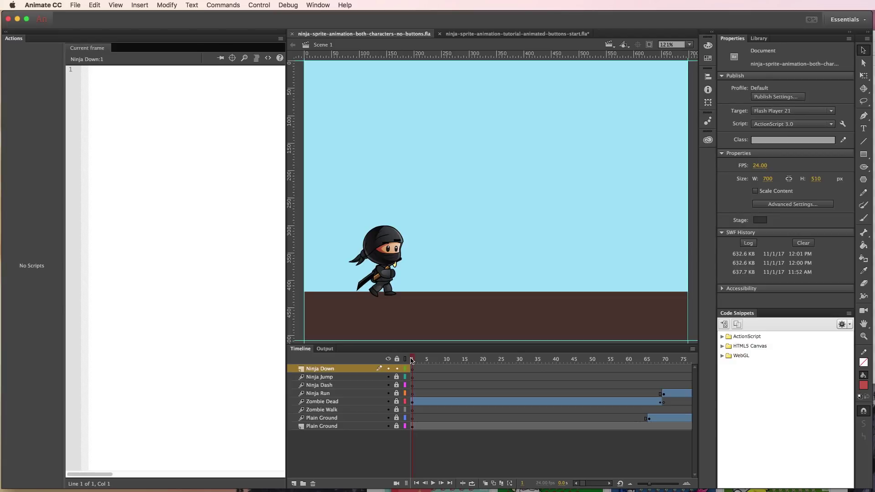
pyautogui.press('super+Return')
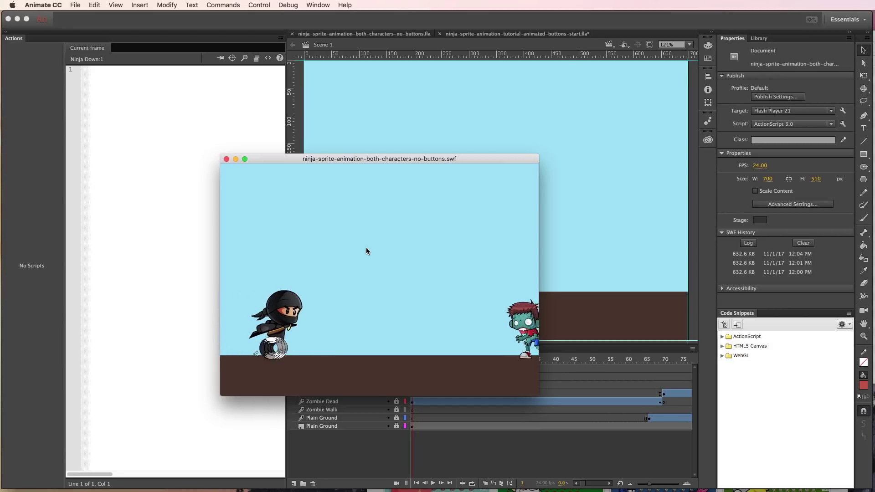
pyautogui.click(227, 159)
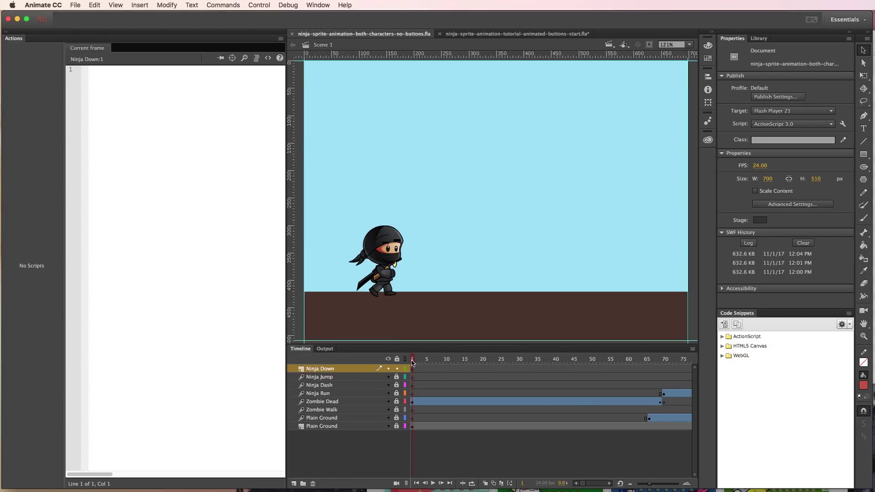
pyautogui.moveTo(413, 363)
pyautogui.mouseDown()
pyautogui.moveTo(436, 363)
pyautogui.moveTo(413, 364)
pyautogui.mouseUp()
pyautogui.click(321, 5)
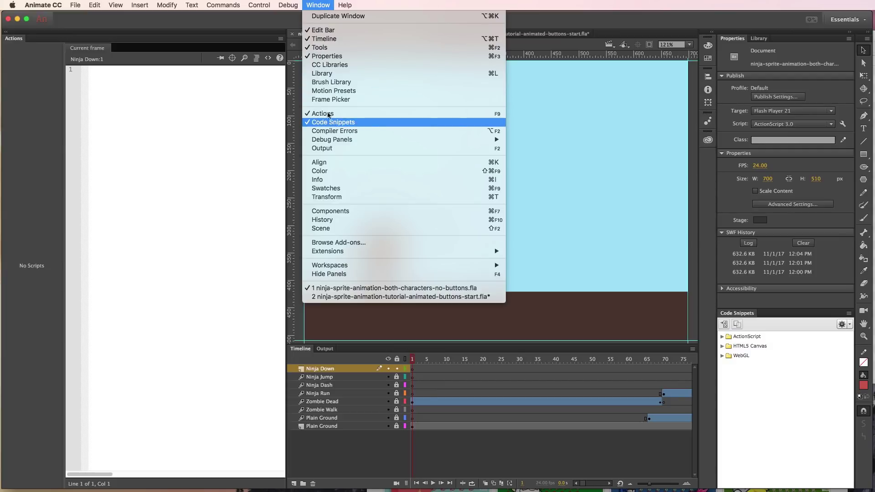
pyautogui.click(314, 5)
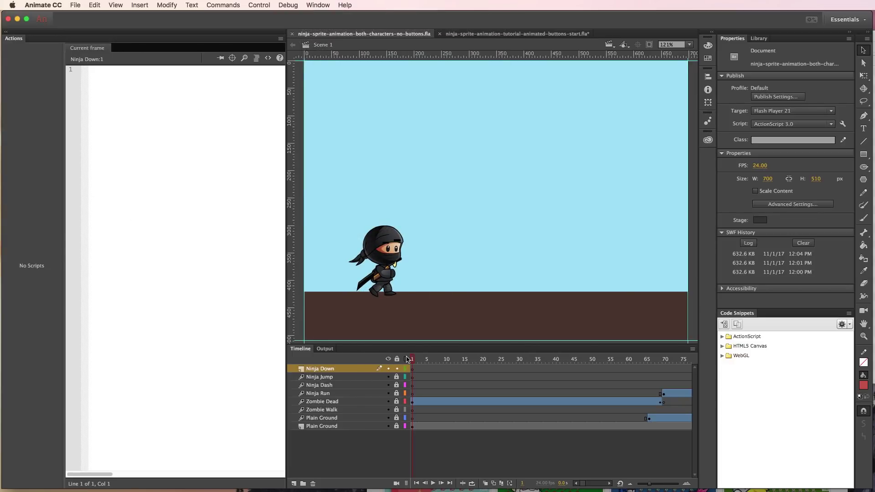
# Preview the btnPlay, btnReplay and btnSpriteAssets symbols, then move every layer's frames one frame later.
pyautogui.click(761, 39)
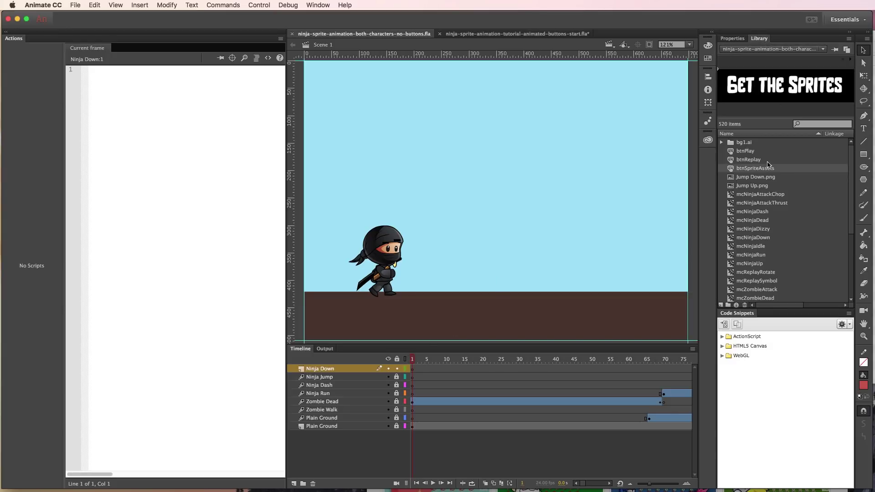
pyautogui.click(746, 152)
pyautogui.click(744, 159)
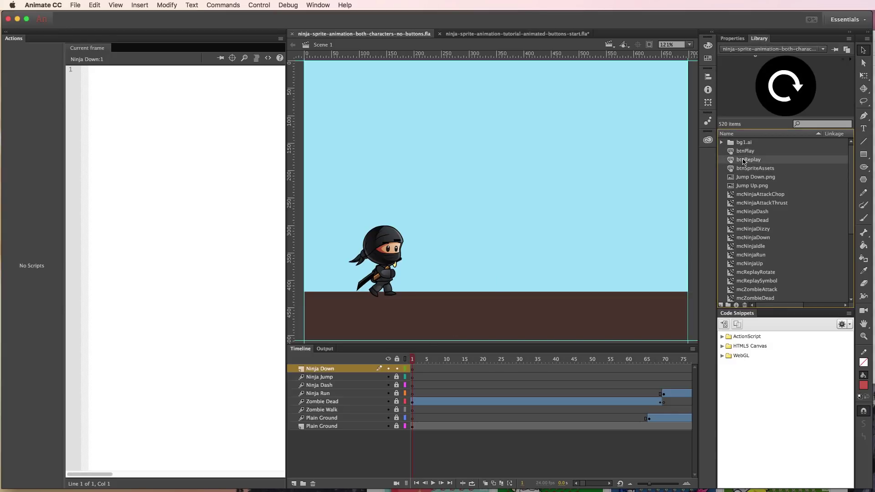
pyautogui.click(746, 169)
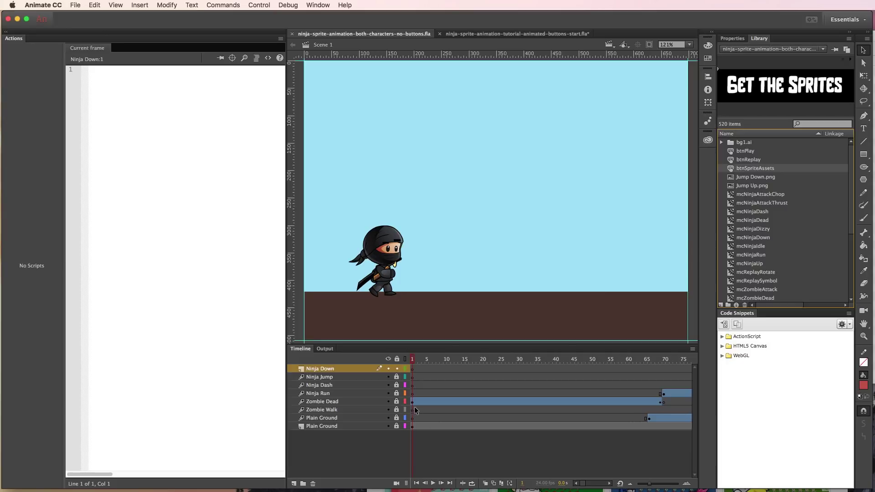
pyautogui.hscroll(10, 469, 408)
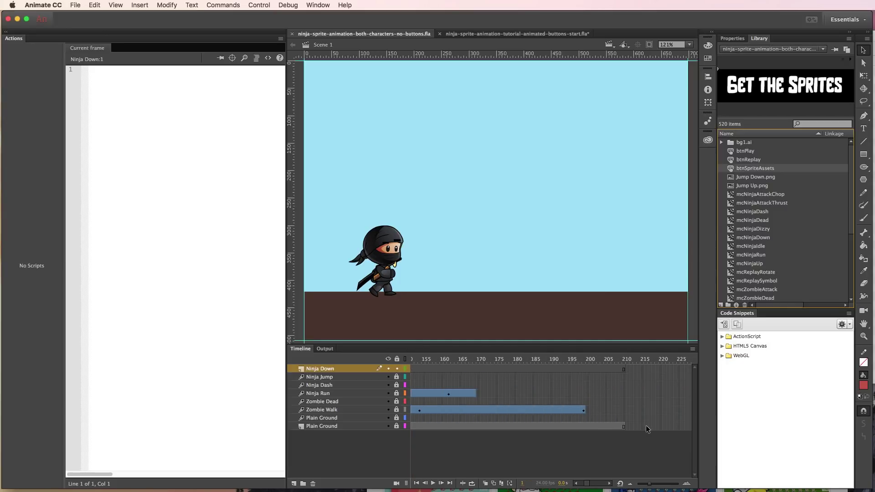
pyautogui.moveTo(647, 425); pyautogui.dragTo(417, 371)
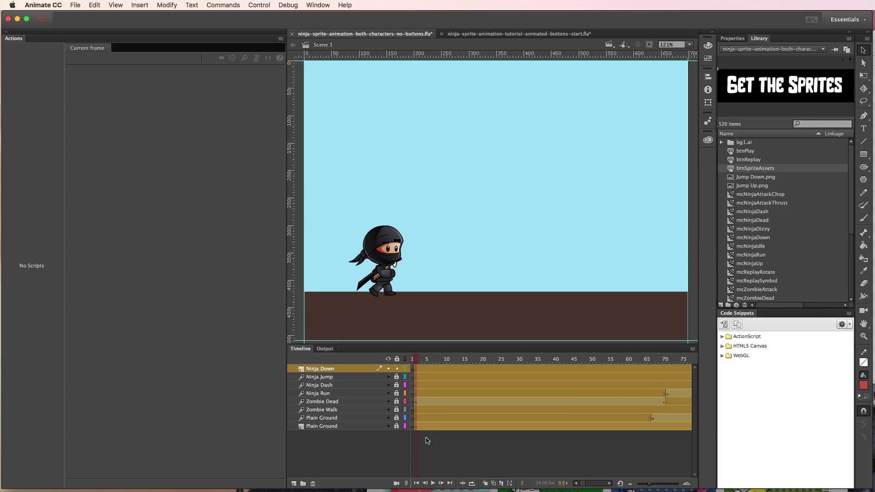
# Add a new layer above Ninja Down and name it Go Button.
pyautogui.click(413, 361)
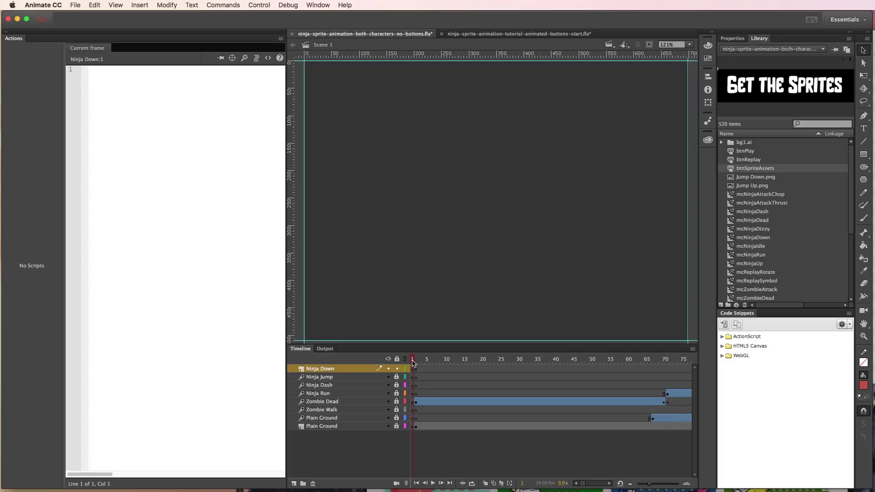
pyautogui.click(295, 483)
pyautogui.doubleClick(321, 370)
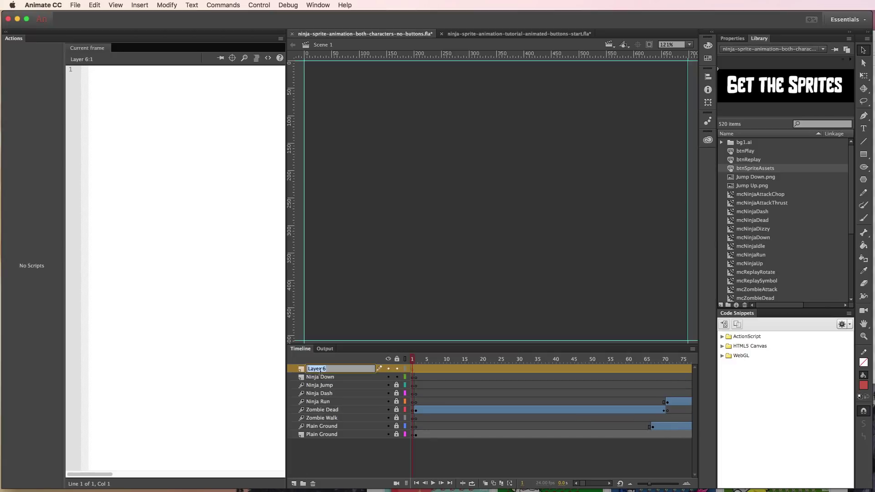
pyautogui.write('Got')
pyautogui.press('Return')
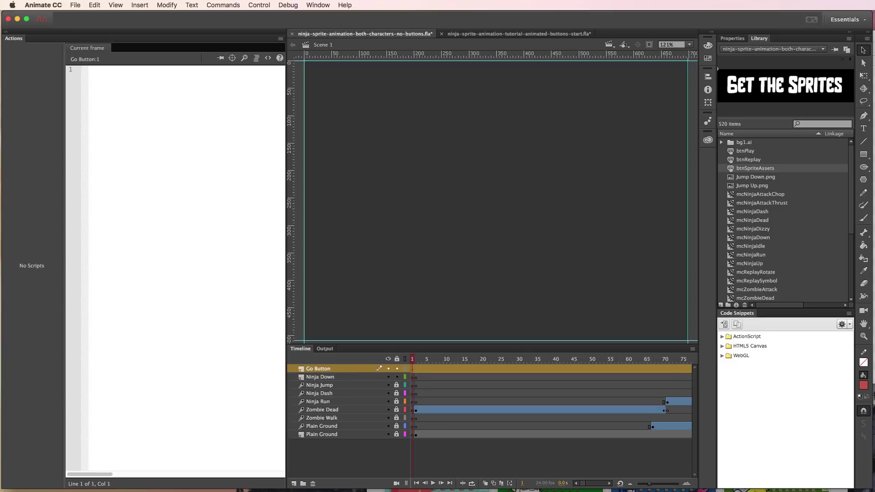
# Remove the Go Button layer's extra frames so it occupies only frame 1.
pyautogui.click(412, 369)
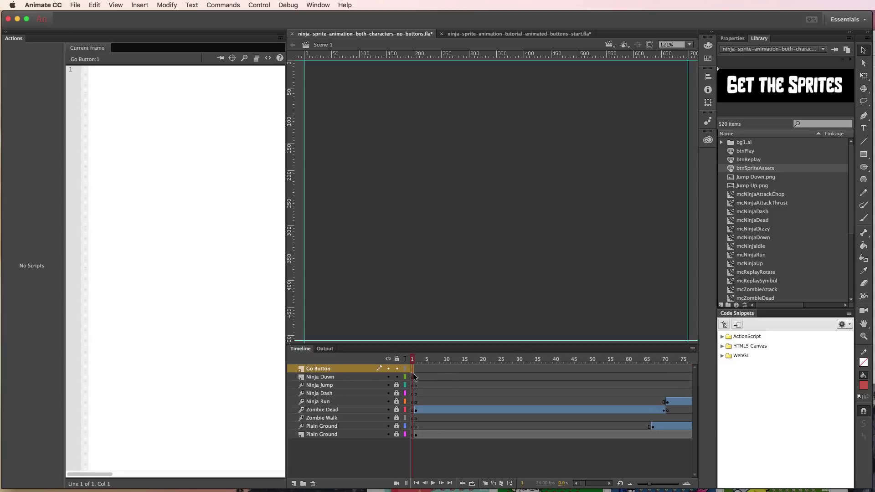
pyautogui.click(415, 368)
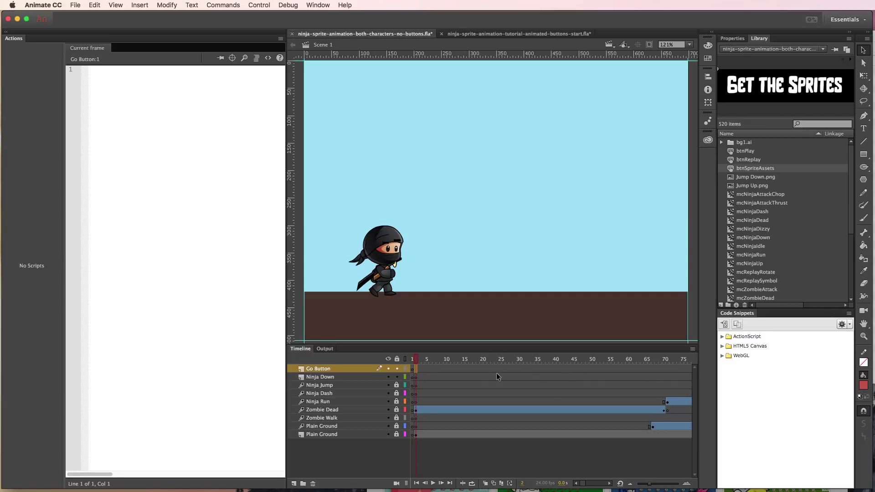
pyautogui.hscroll(10, 496, 373)
pyautogui.hscroll(8, 497, 373)
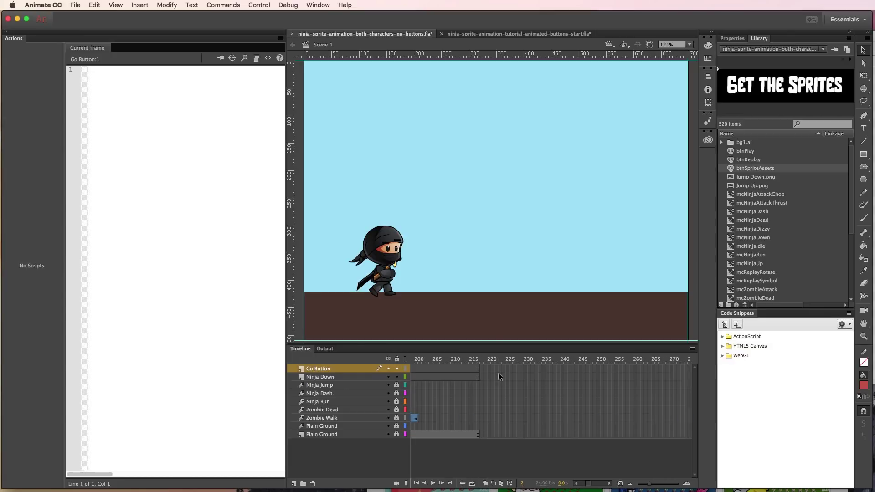
pyautogui.click(429, 372)
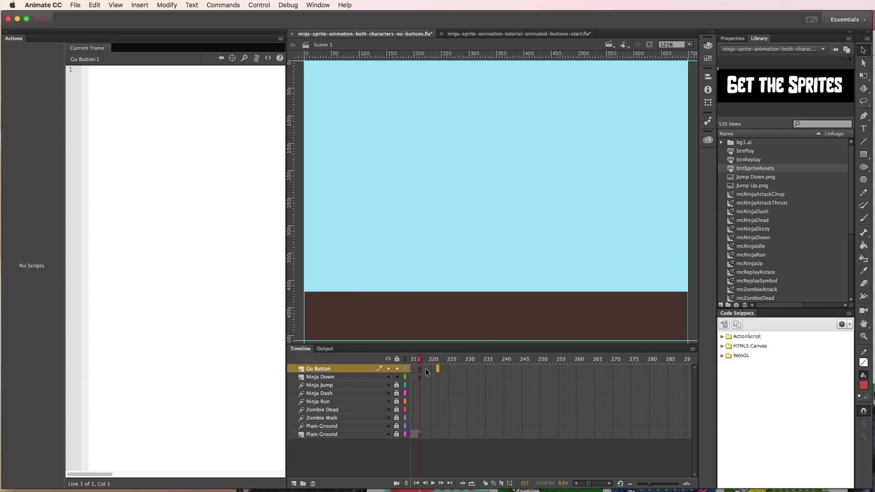
pyautogui.moveTo(425, 369)
pyautogui.mouseDown()
pyautogui.moveTo(346, 371)
pyautogui.moveTo(416, 371)
pyautogui.mouseUp()
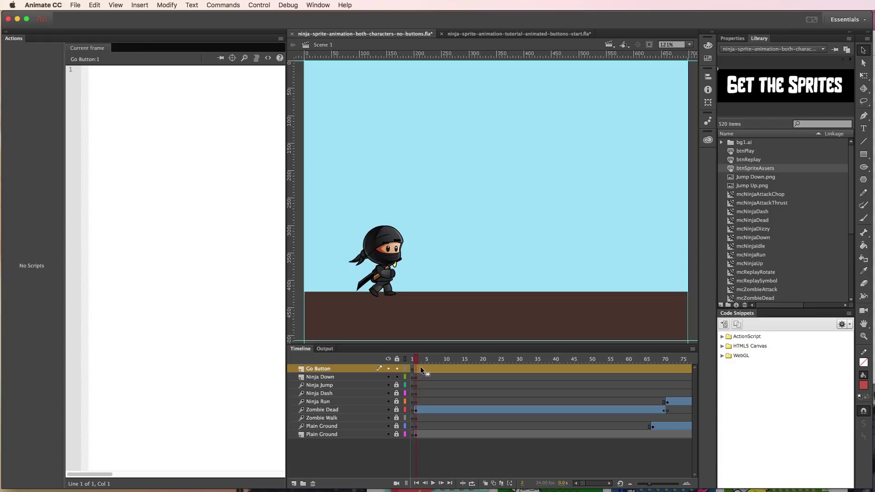
pyautogui.rightClick(421, 367)
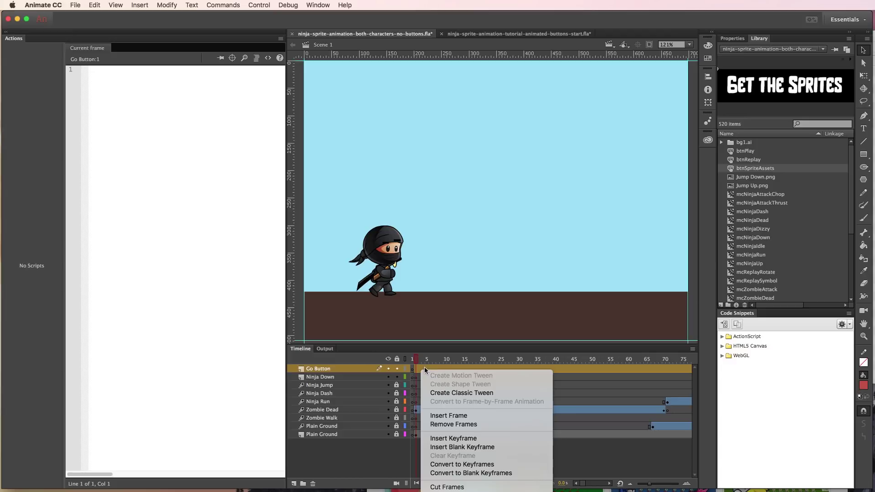
pyautogui.click(455, 428)
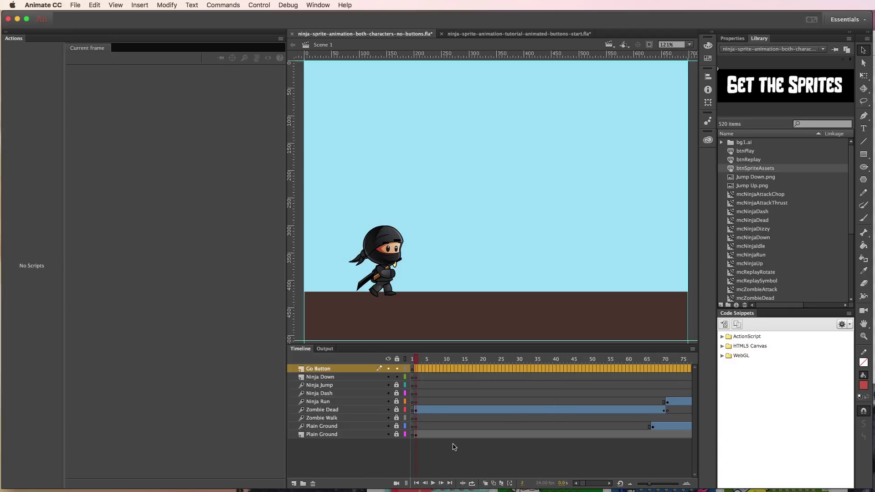
pyautogui.click(412, 369)
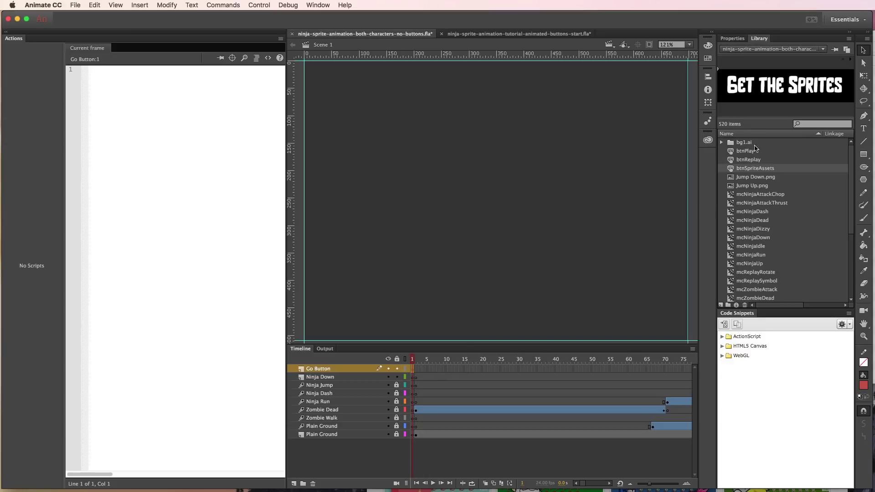
# Place the btnPlay Play Animation button near the stage centre on frame 1, then test the movie.
pyautogui.click(732, 153)
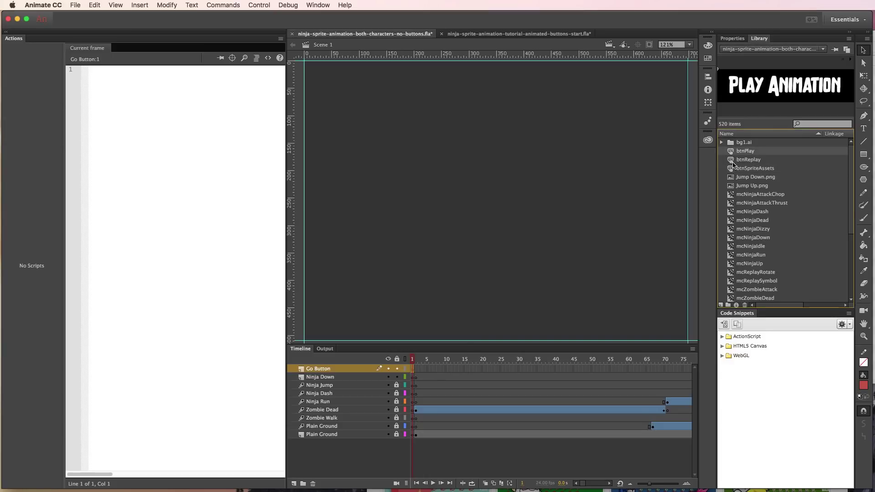
pyautogui.moveTo(732, 155); pyautogui.dragTo(532, 210)
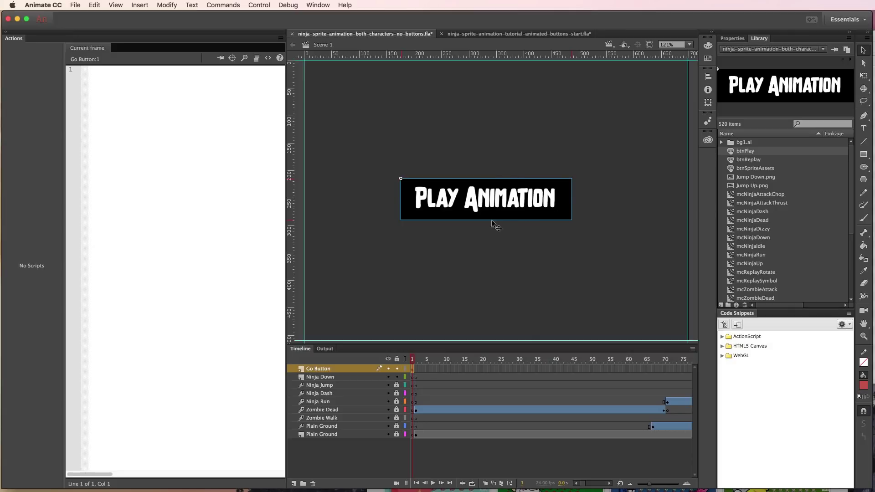
pyautogui.moveTo(416, 360)
pyautogui.mouseDown()
pyautogui.moveTo(670, 363)
pyautogui.moveTo(413, 361)
pyautogui.mouseUp()
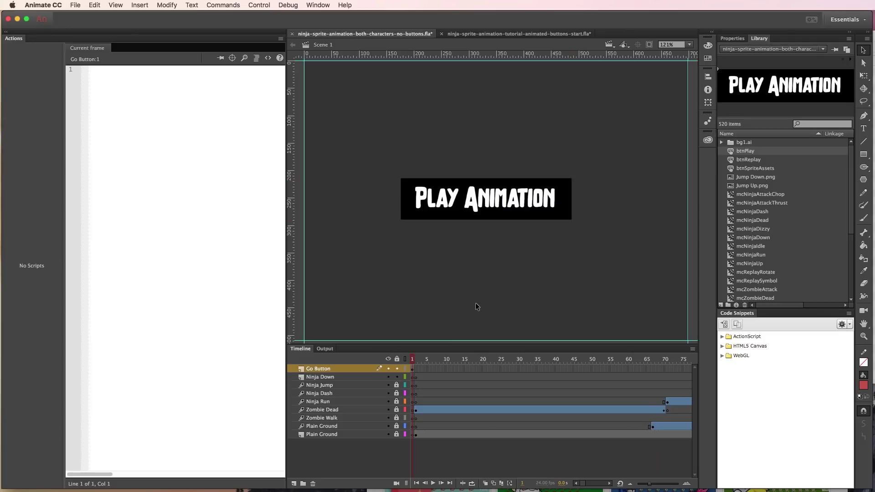
pyautogui.press('super+Return')
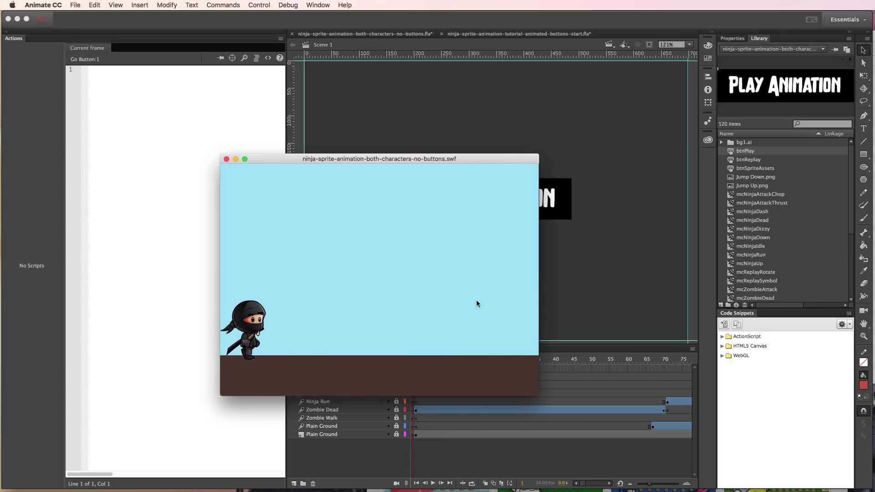
# Close the SWF test window to return to the ninja document's stage.
pyautogui.click(227, 158)
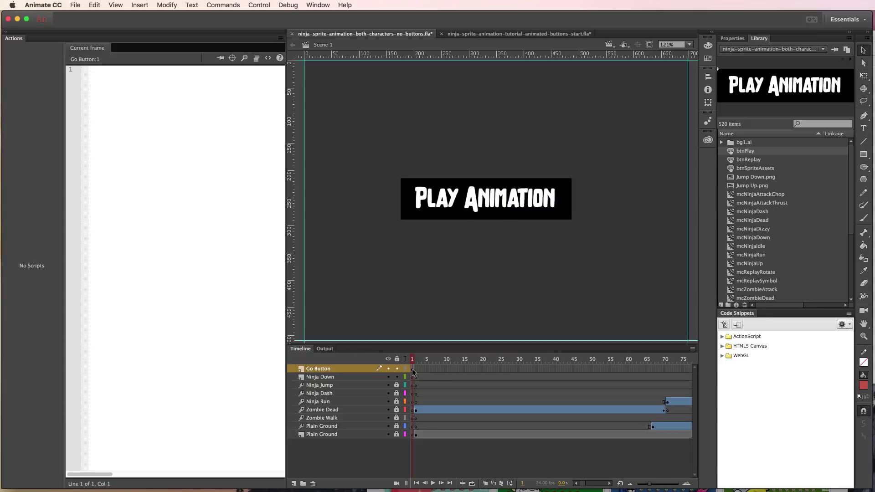
# Add Layer 7 above Go Button and rename it Actions.
pyautogui.click(294, 484)
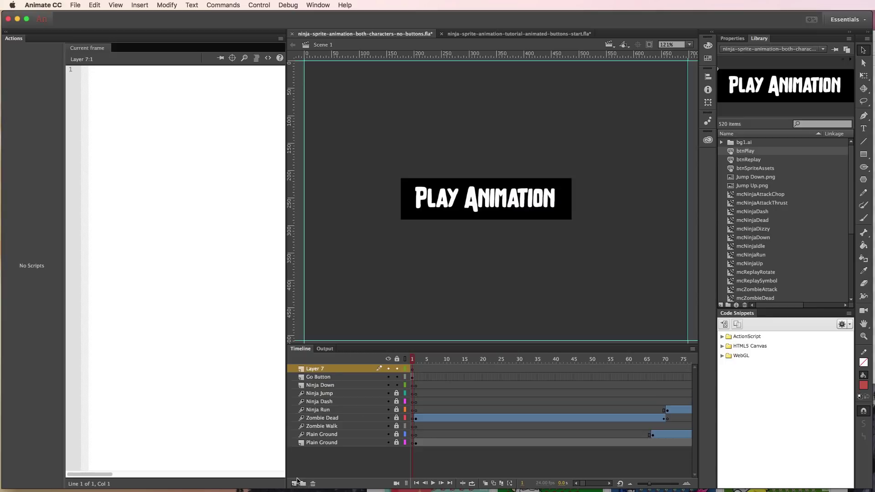
pyautogui.click(311, 369)
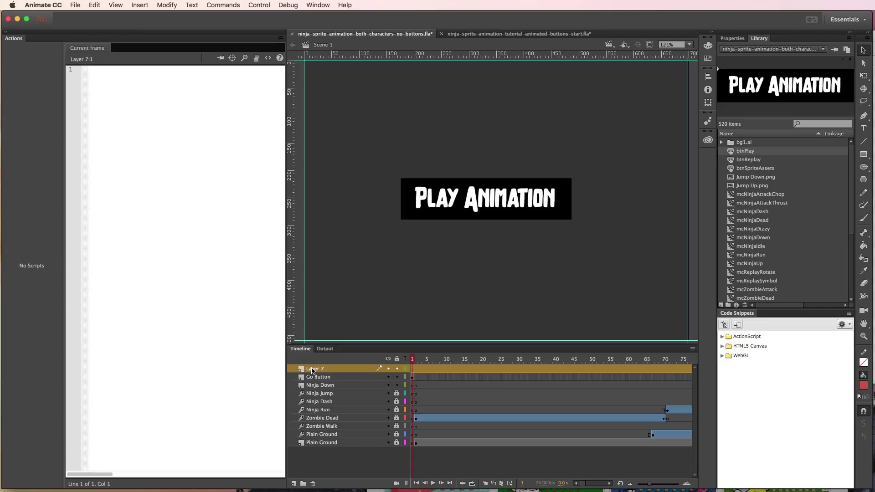
pyautogui.doubleClick(311, 369)
pyautogui.write('Actions')
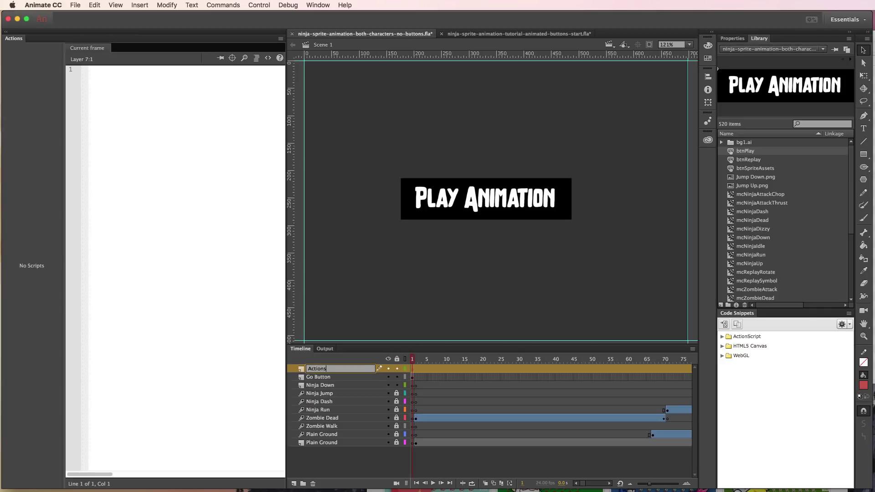
pyautogui.press('Return')
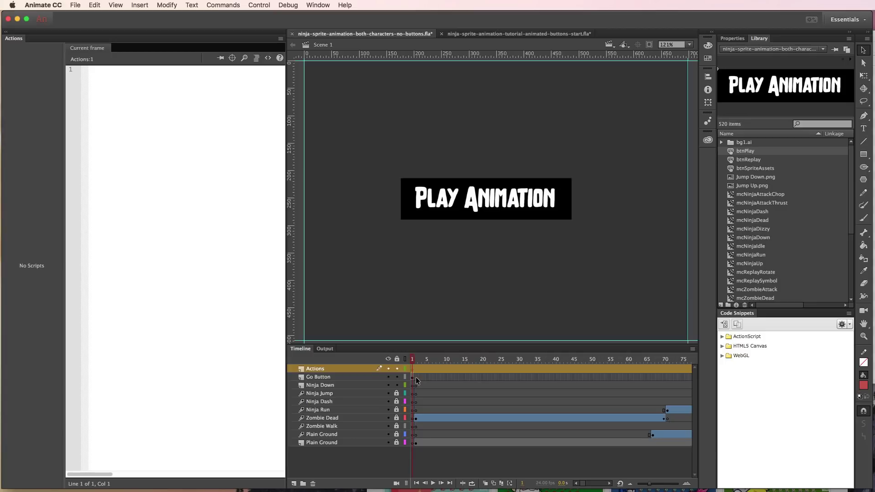
# Insert the Timeline Navigation 'Stop at this Frame' stop(); snippet on Actions frame 1, then test it.
pyautogui.click(722, 336)
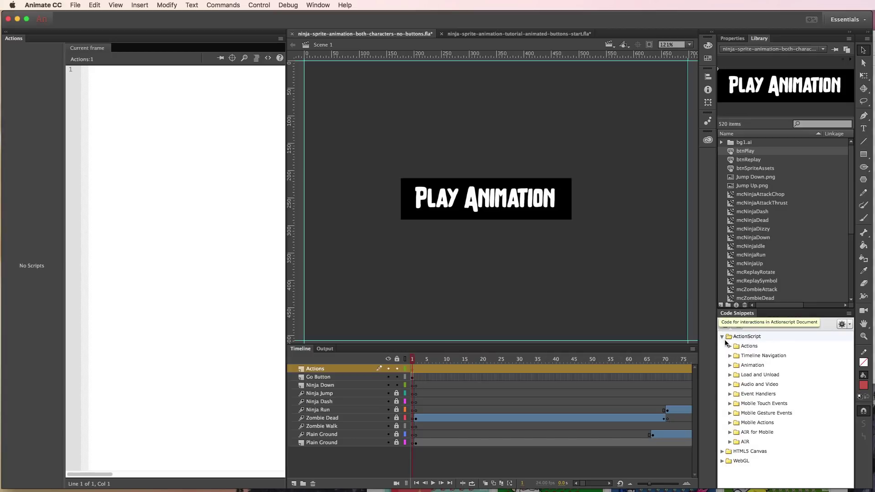
pyautogui.click(730, 356)
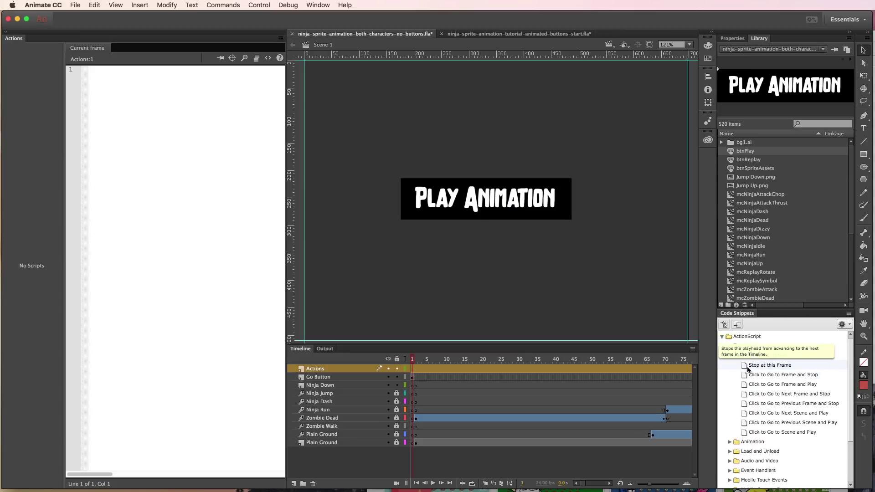
pyautogui.doubleClick(748, 366)
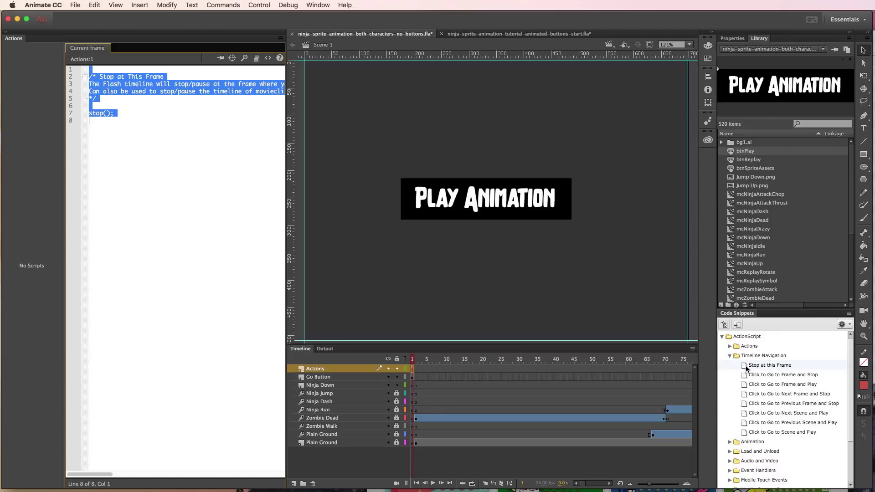
pyautogui.click(153, 112)
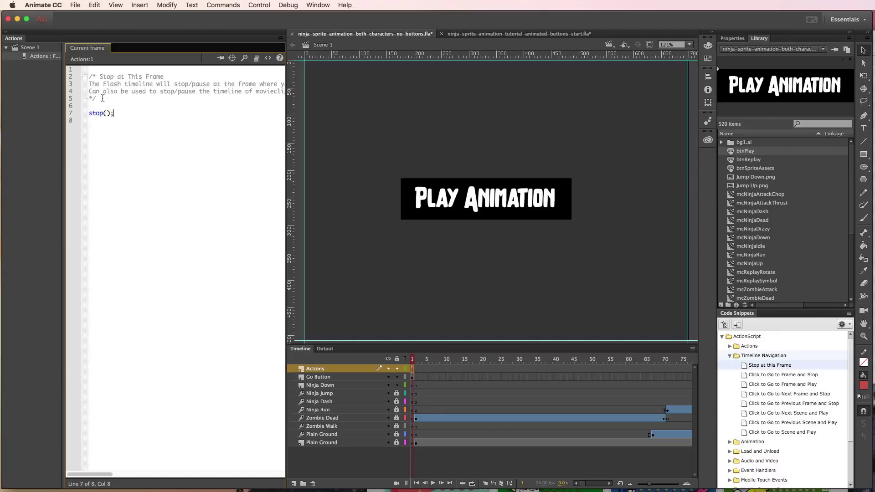
pyautogui.moveTo(102, 99); pyautogui.dragTo(84, 78)
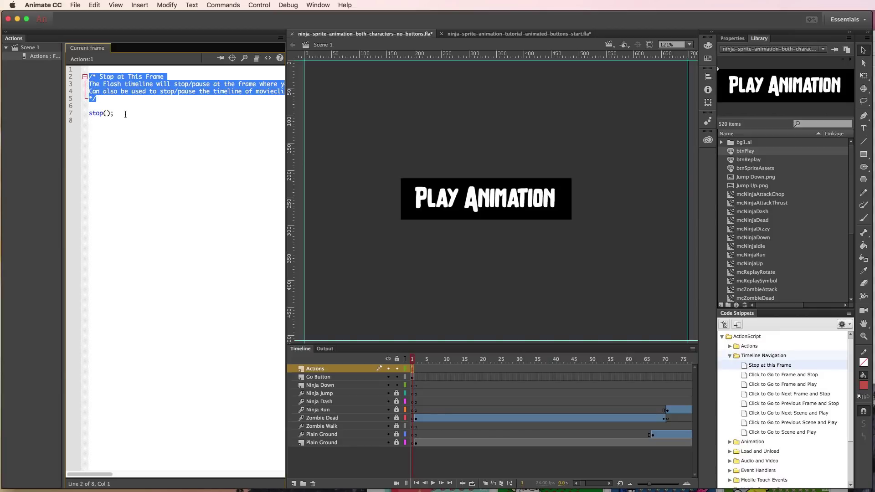
pyautogui.moveTo(126, 115); pyautogui.dragTo(87, 114)
pyautogui.click(109, 122)
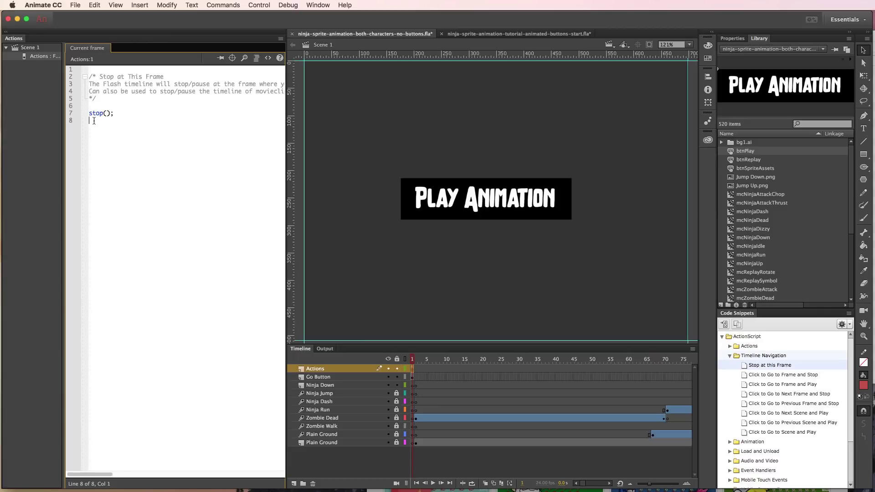
pyautogui.press('super+Return')
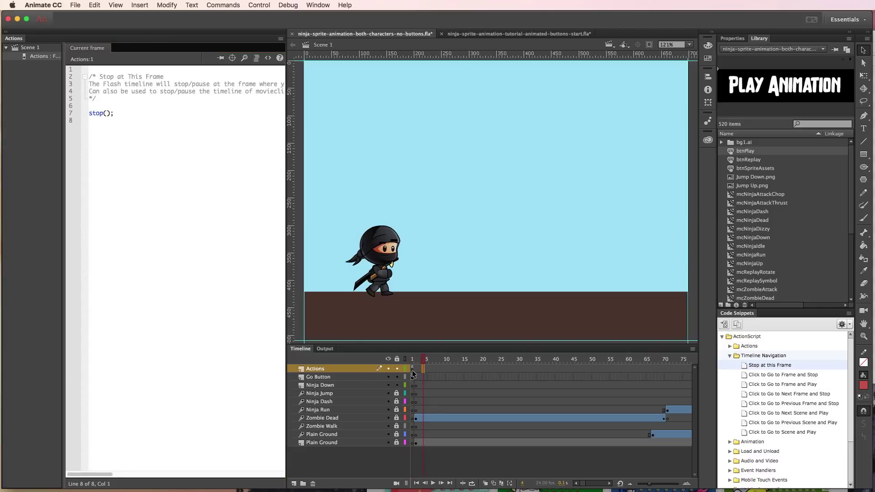
# Check frames 1 and 2, test the movie halting on the Play Animation button, then close it.
pyautogui.press('super+w')
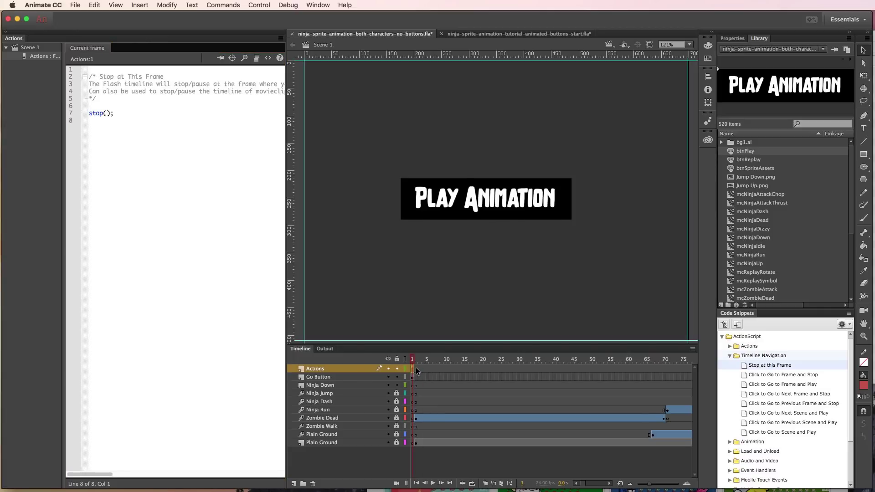
pyautogui.click(416, 369)
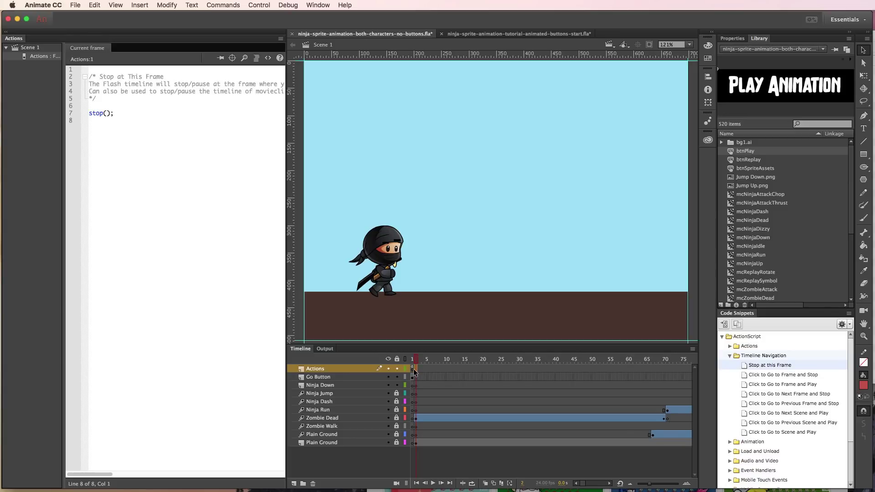
pyautogui.click(413, 368)
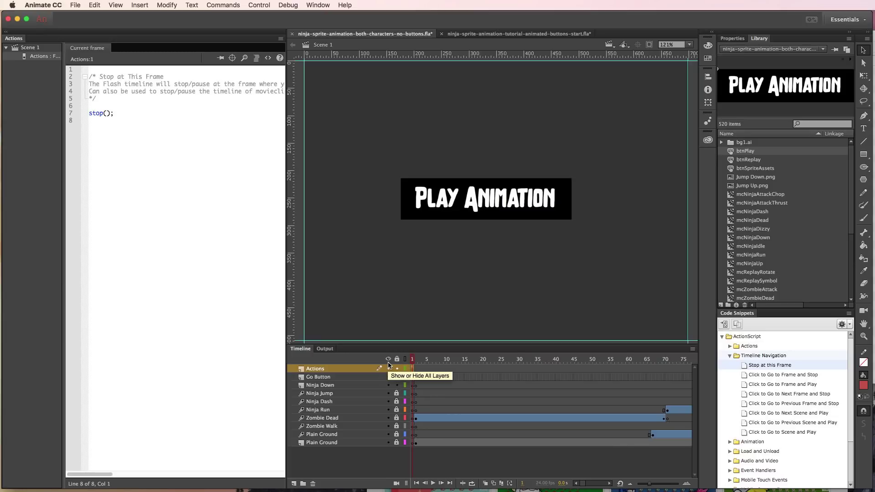
pyautogui.press('super+Return')
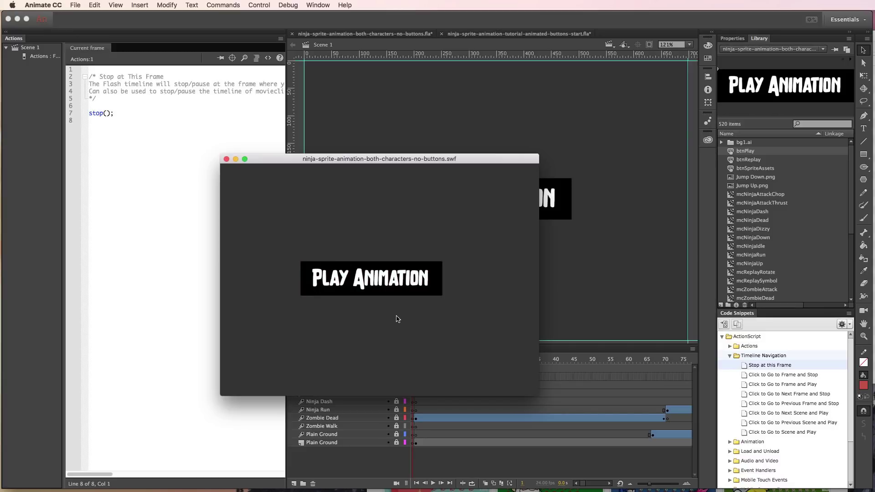
pyautogui.click(226, 159)
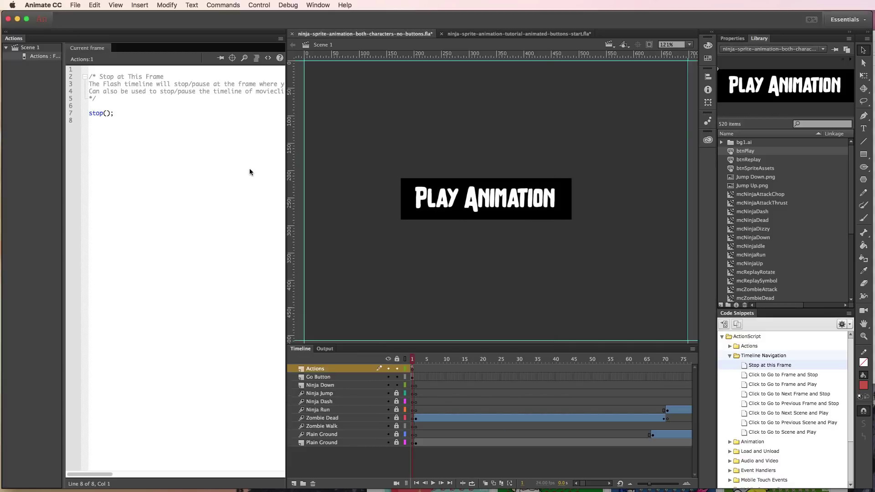
pyautogui.click(440, 208)
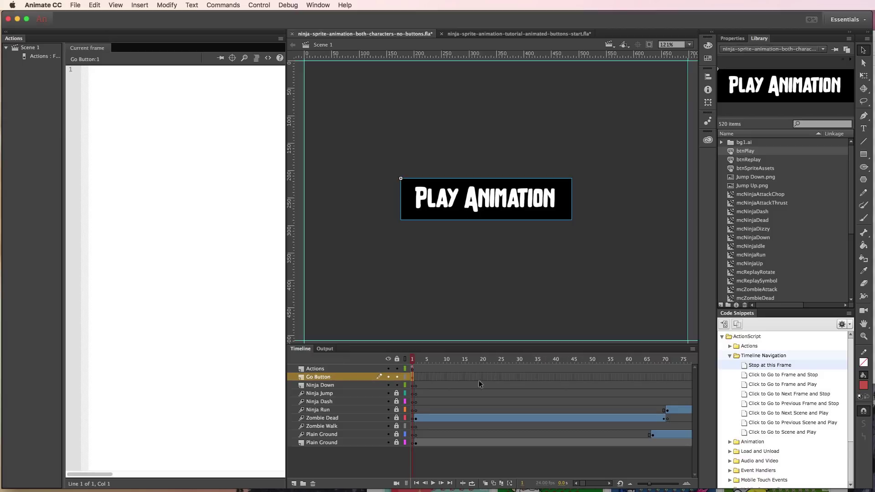
# Select the Play Animation button and enter Play_btn as its instance name in Properties.
pyautogui.click(477, 249)
pyautogui.click(468, 210)
pyautogui.click(738, 39)
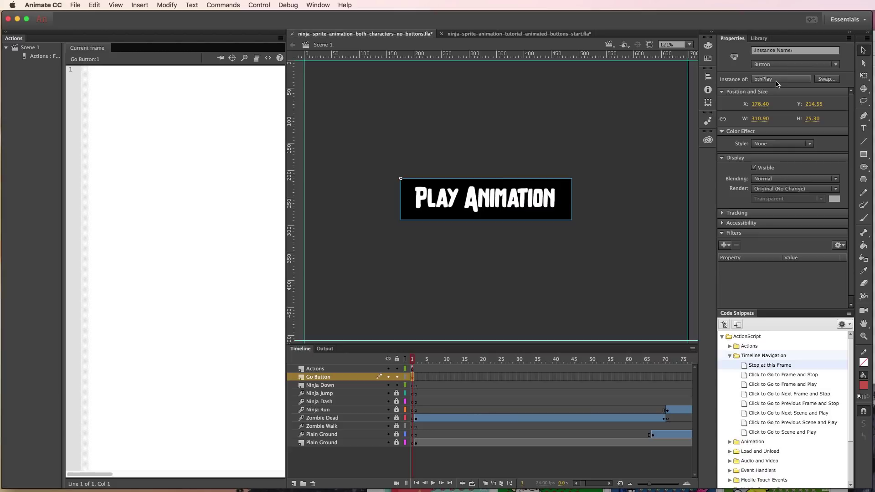
pyautogui.click(762, 50)
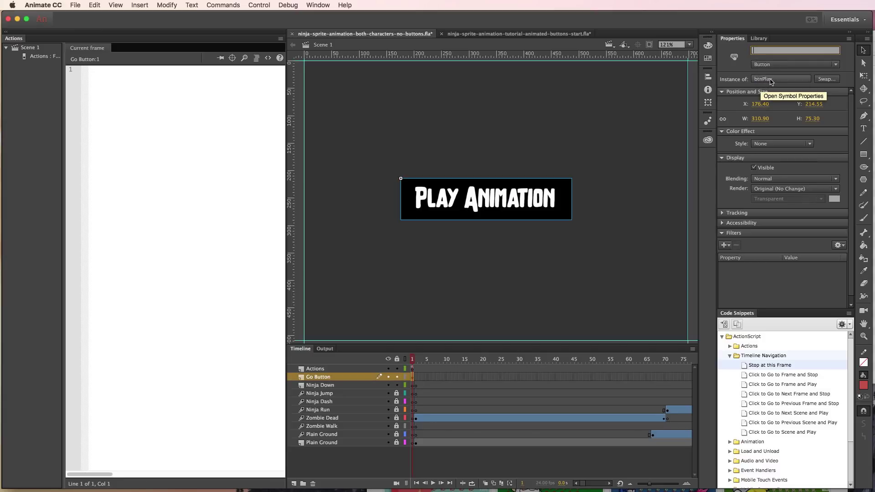
pyautogui.click(769, 52)
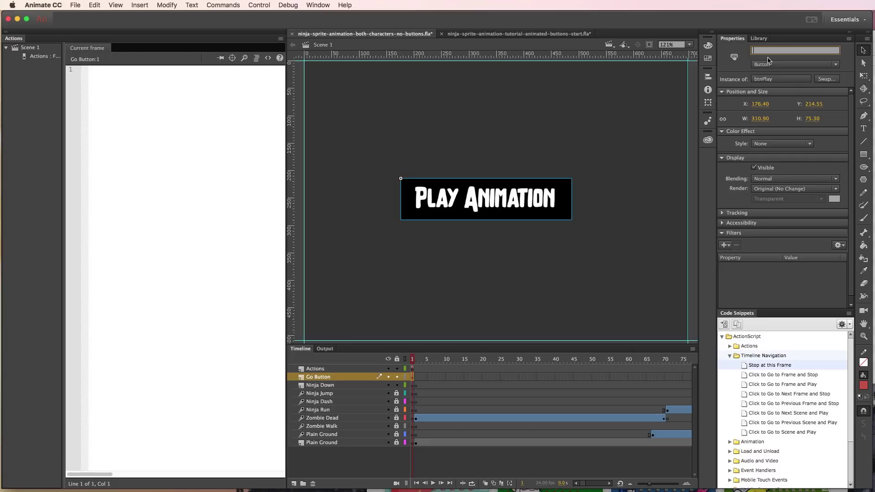
pyautogui.write('Play_btn')
pyautogui.click(565, 203)
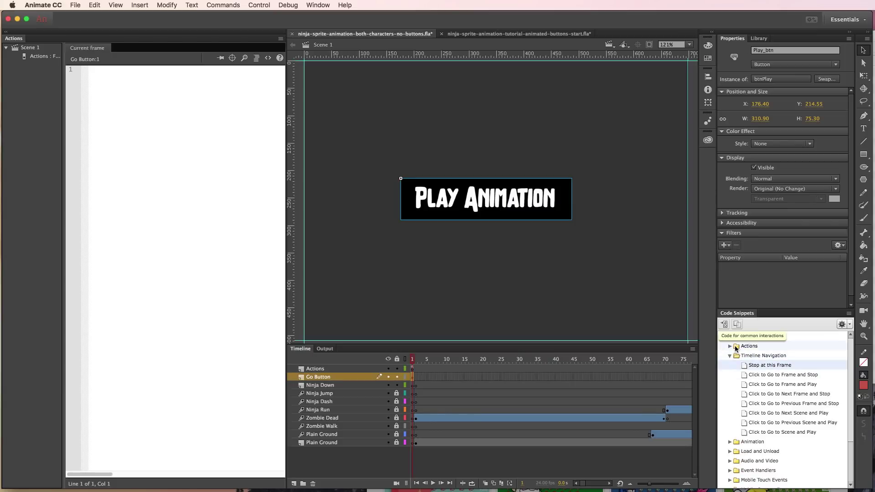
pyautogui.click(730, 347)
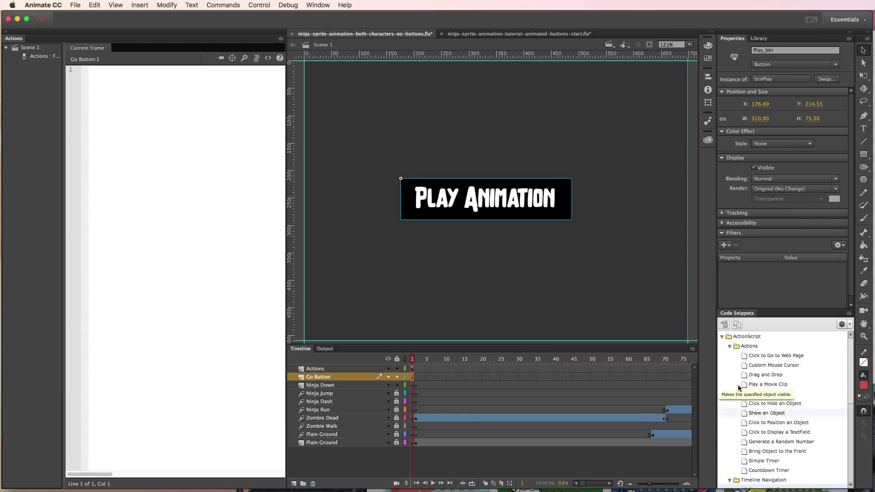
pyautogui.scroll(-3, 729, 348)
pyautogui.click(730, 347)
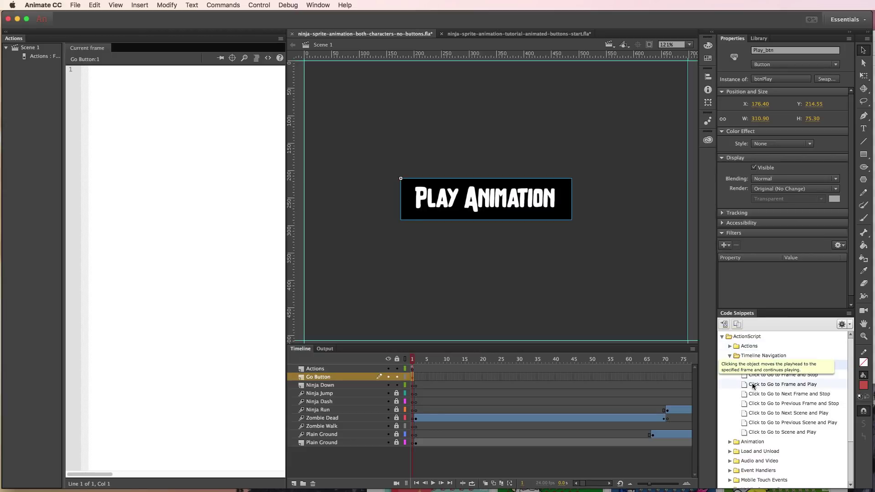
pyautogui.moveTo(814, 434)
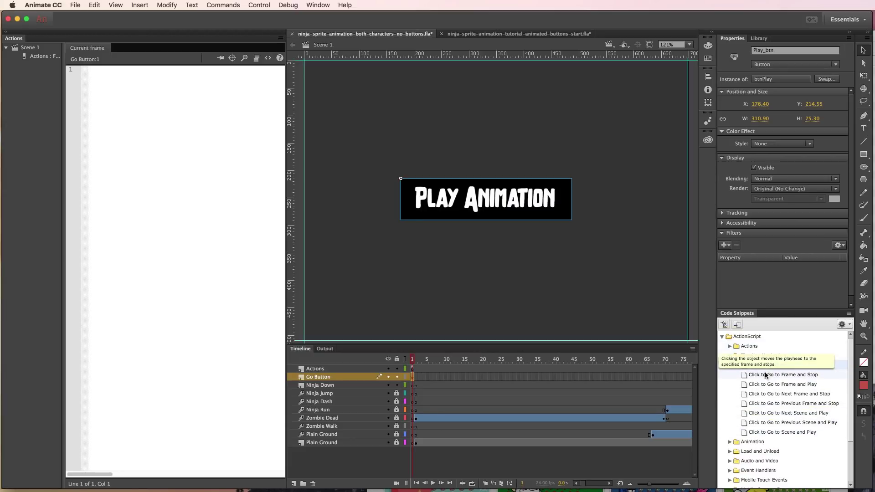
pyautogui.moveTo(777, 367)
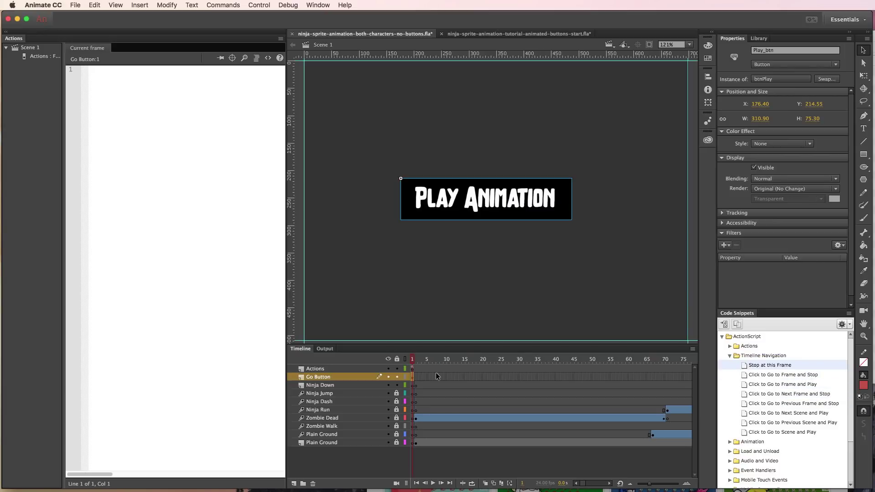
pyautogui.click(416, 361)
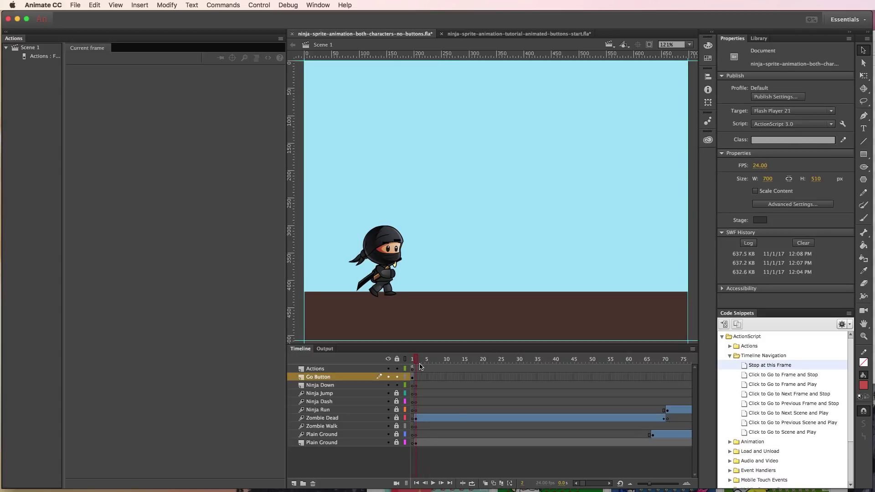
pyautogui.click(446, 360)
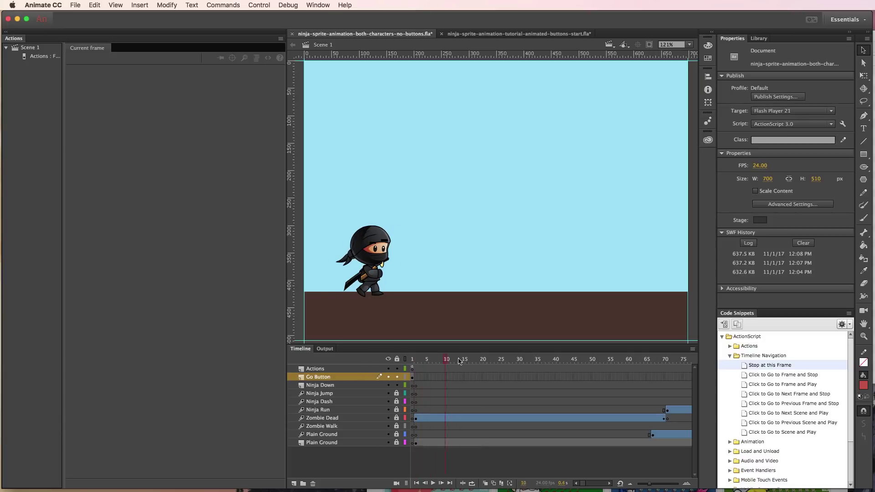
pyautogui.moveTo(459, 361); pyautogui.dragTo(405, 360)
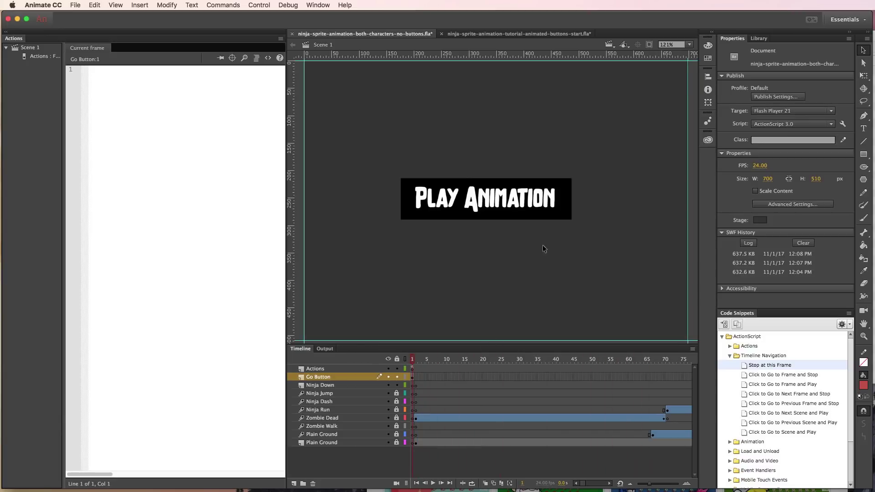
pyautogui.click(527, 205)
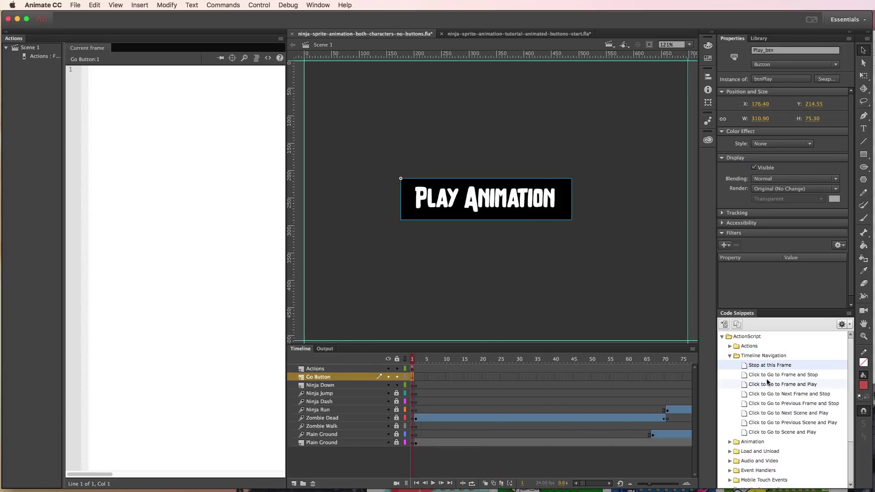